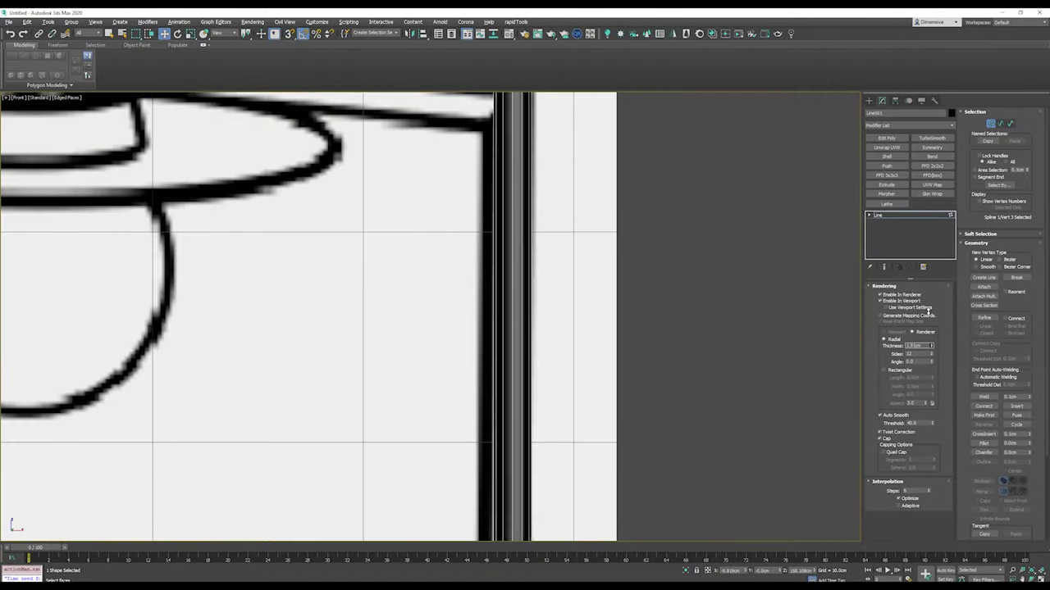
- Zoom the viewport and toggle wireframe display to inspect the pole and the new disc
scroll(401, 210, up, 3)
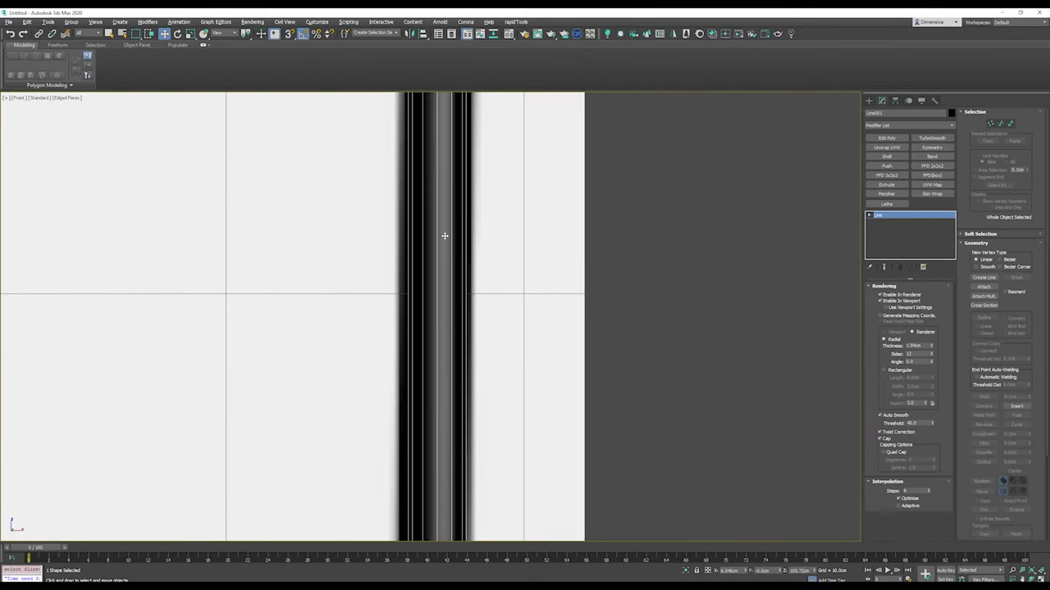
scroll(489, 333, up, 2)
scroll(490, 333, up, 2)
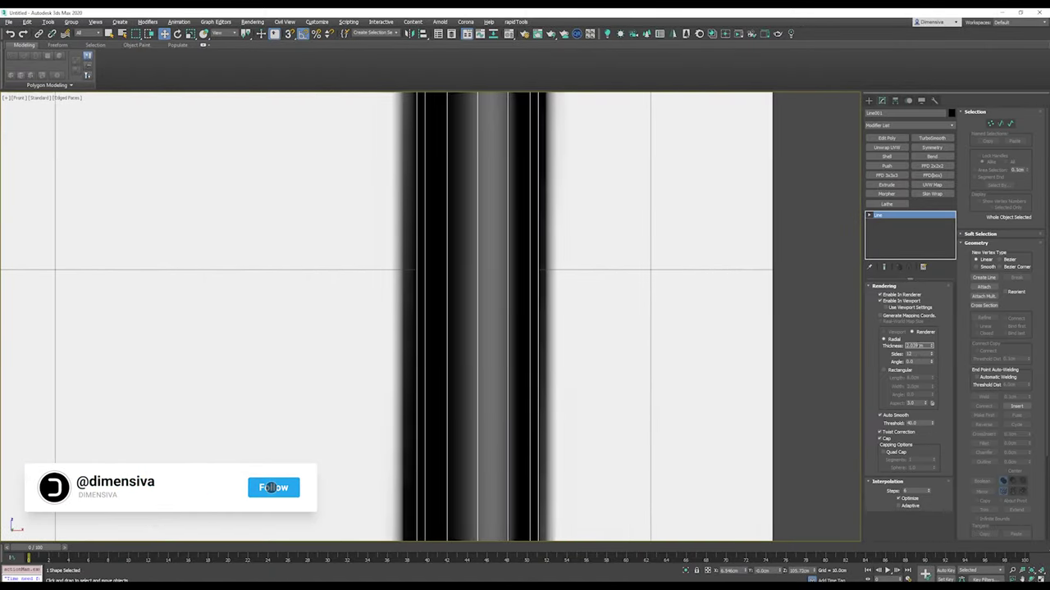
key(F3)
scroll(490, 321, down, 4)
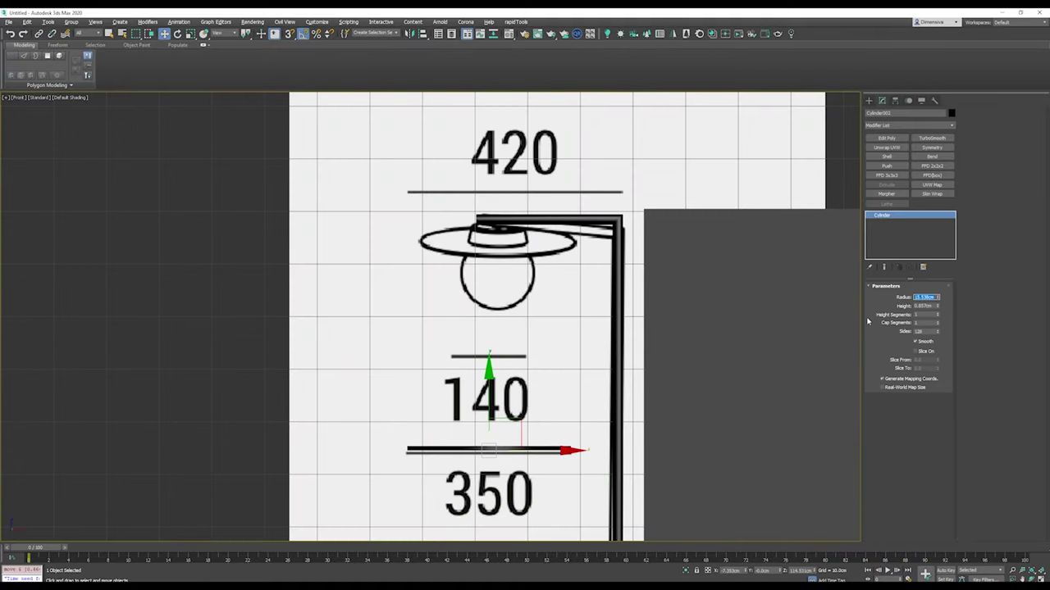
- Check the disc in wireframe, bring the reference lampshade into view, and convert the disc to Editable Poly
scroll(489, 449, up, 5)
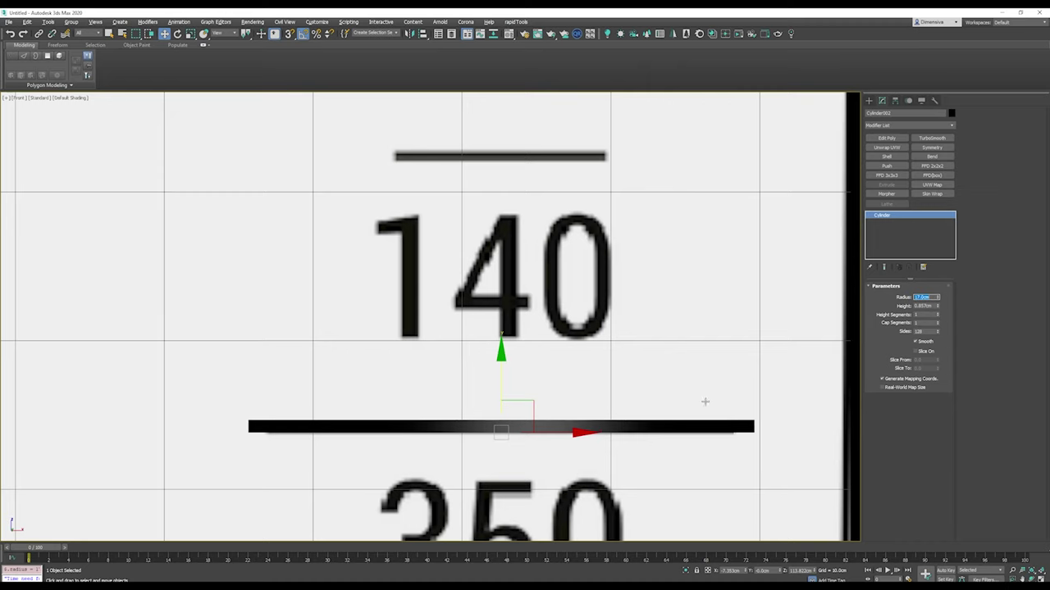
scroll(467, 389, up, 4)
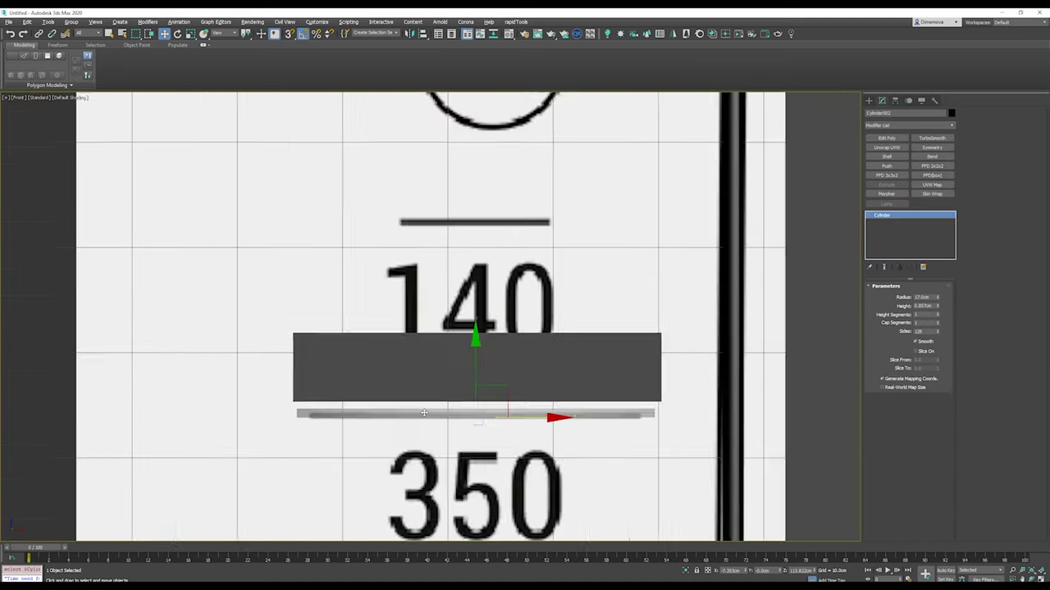
key(F3)
scroll(506, 350, up, 2)
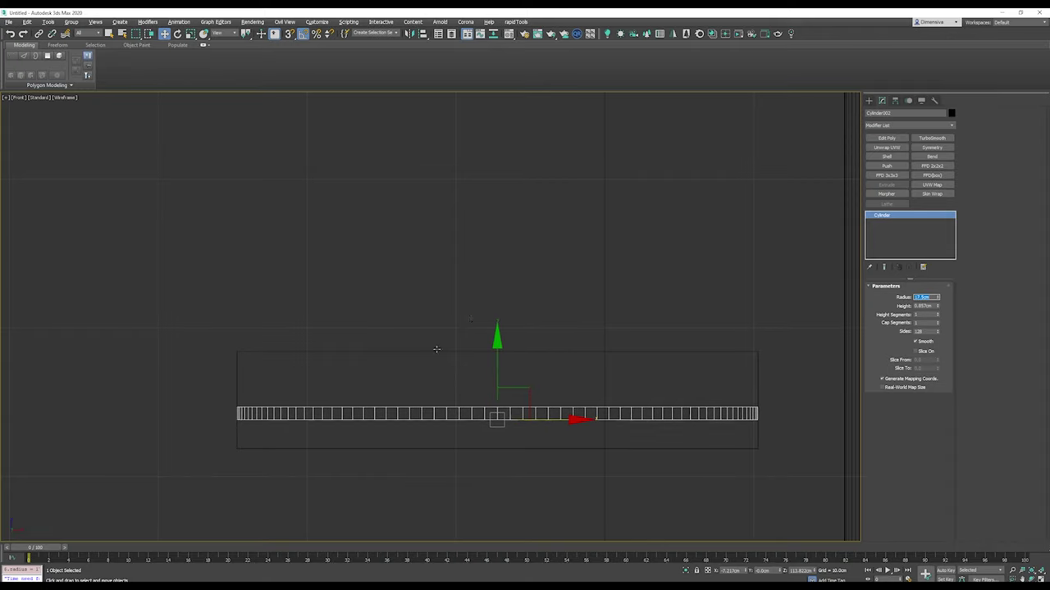
key(F3)
middle_drag(543, 75, 620, 351)
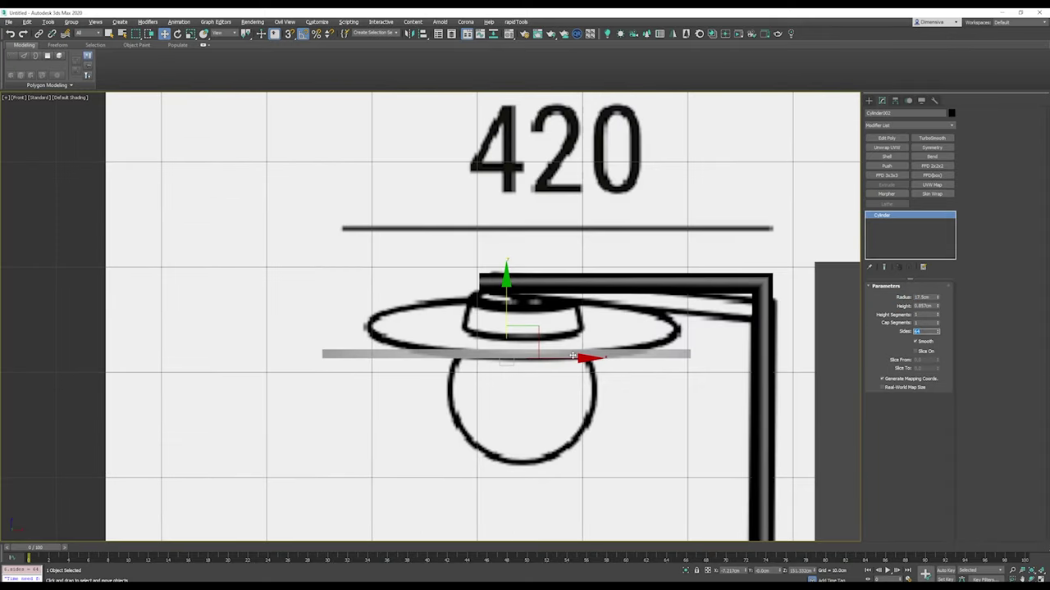
right_click(572, 355)
click(720, 341)
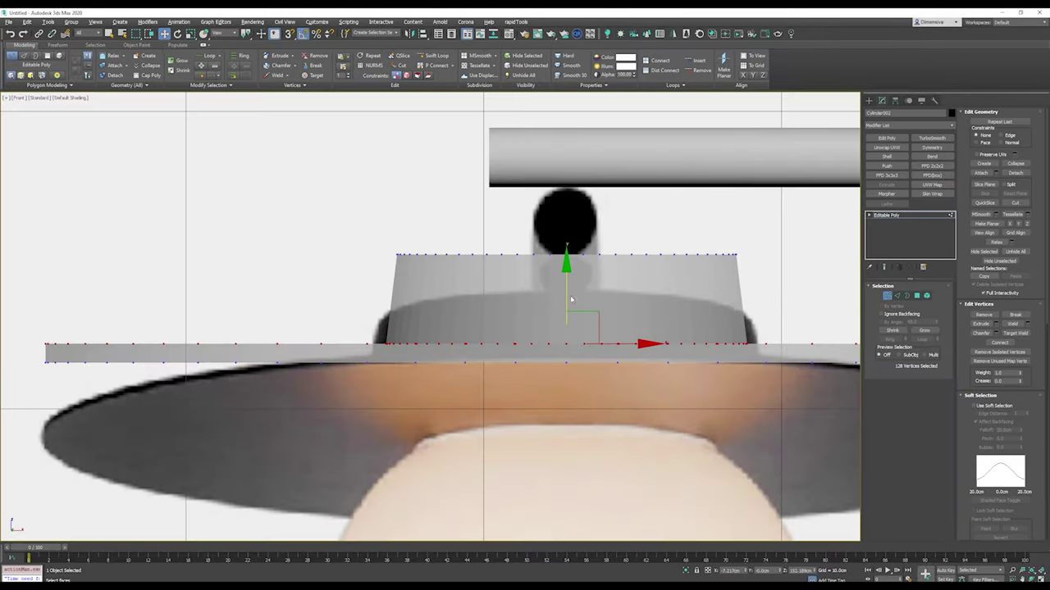
- Zoom in and orbit the view to see the lampshade disc from above
scroll(444, 320, up, 2)
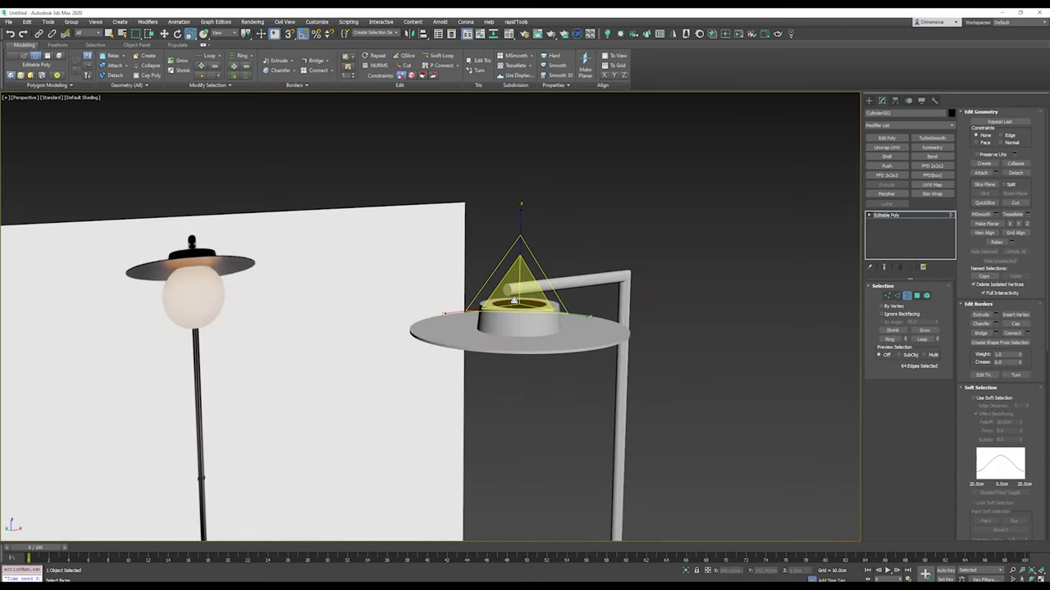
alt+middle_drag(514, 301, 585, 324)
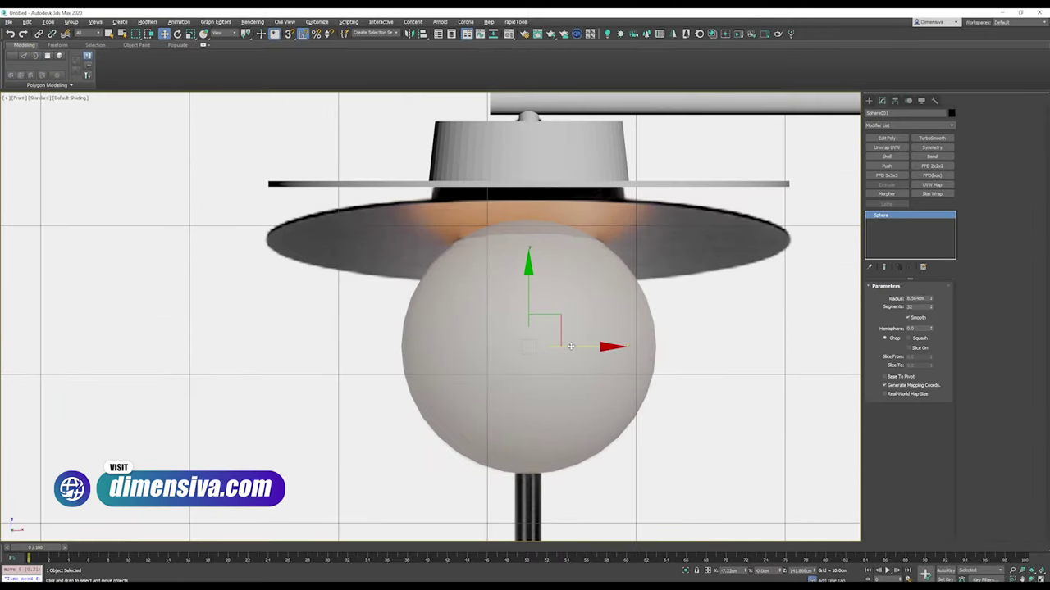
- Convert the bulb sphere to Editable Poly
right_click(550, 250)
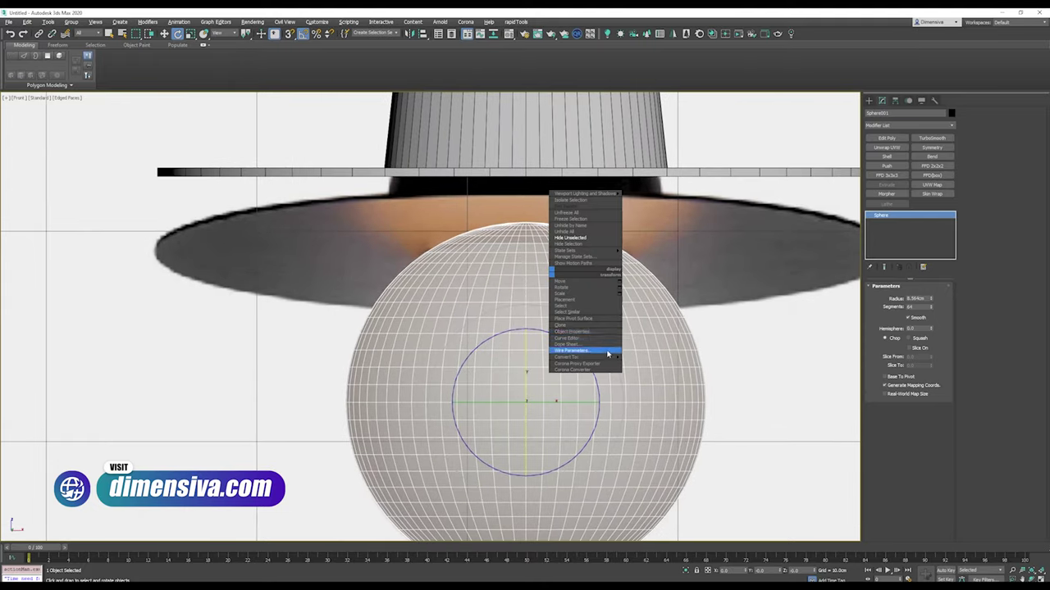
click(574, 351)
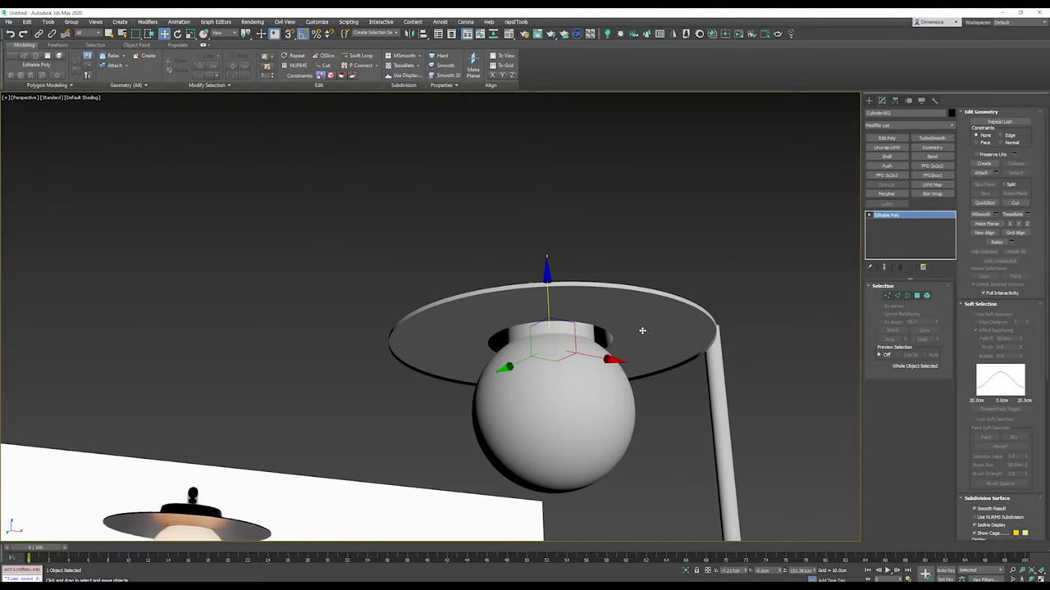
- Pan the view to just beneath the lampshade, then zoom out
middle_drag(532, 456, 234, 453)
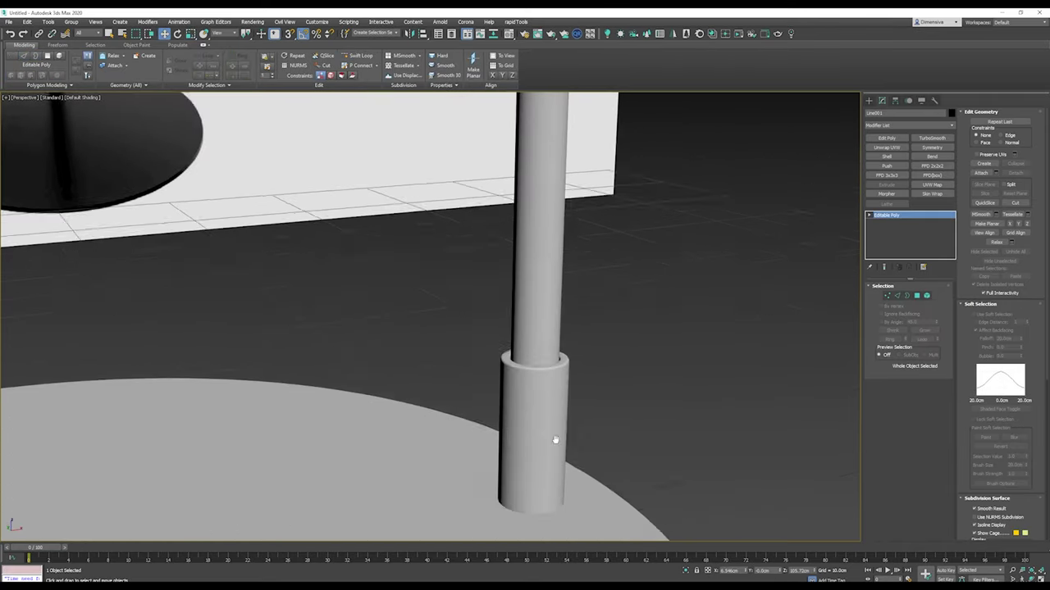
scroll(419, 261, down, 5)
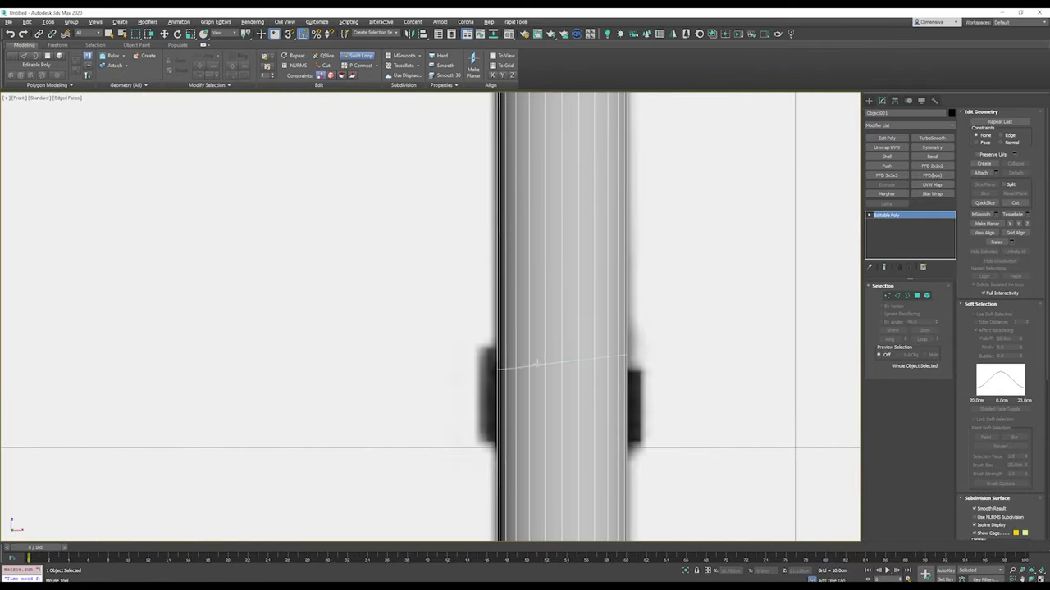
- Add a new SwiftLoop edge loop around the bulb sphere
click(536, 363)
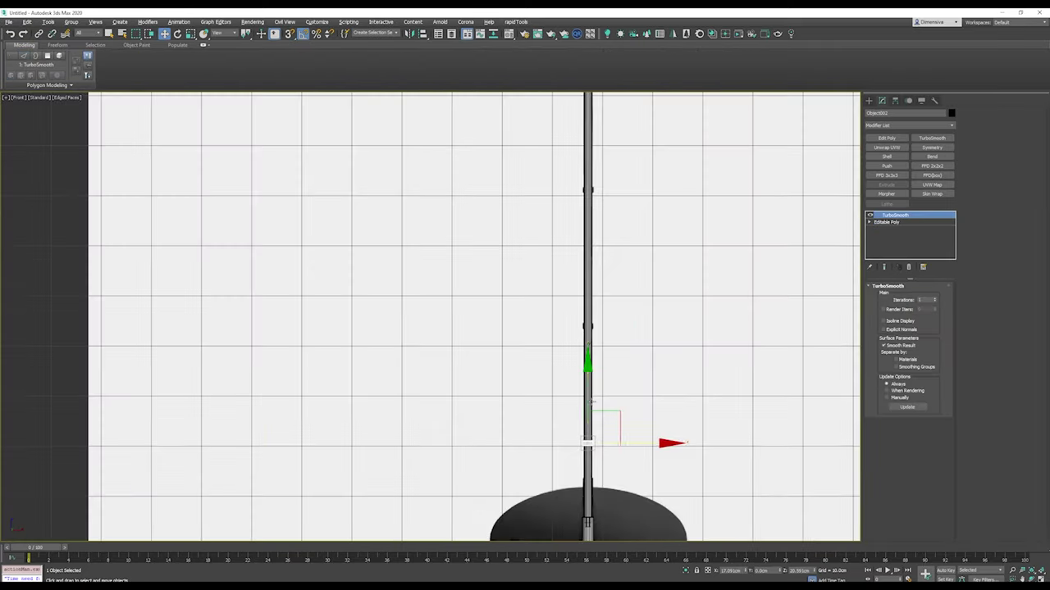
- Zoom into the Front view beside the lamp pole
scroll(610, 191, up, 4)
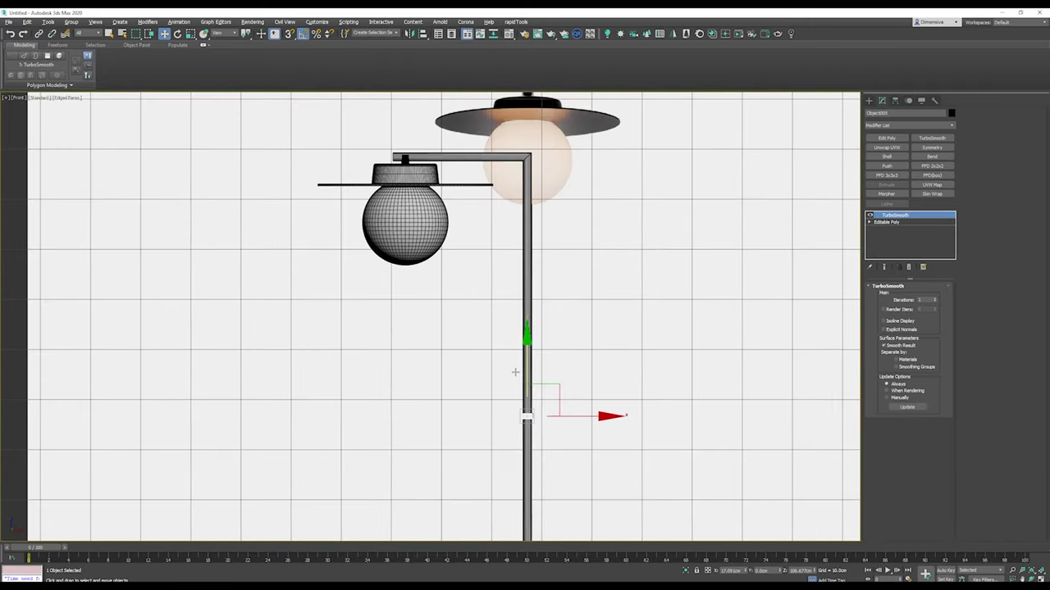
scroll(610, 191, up, 1)
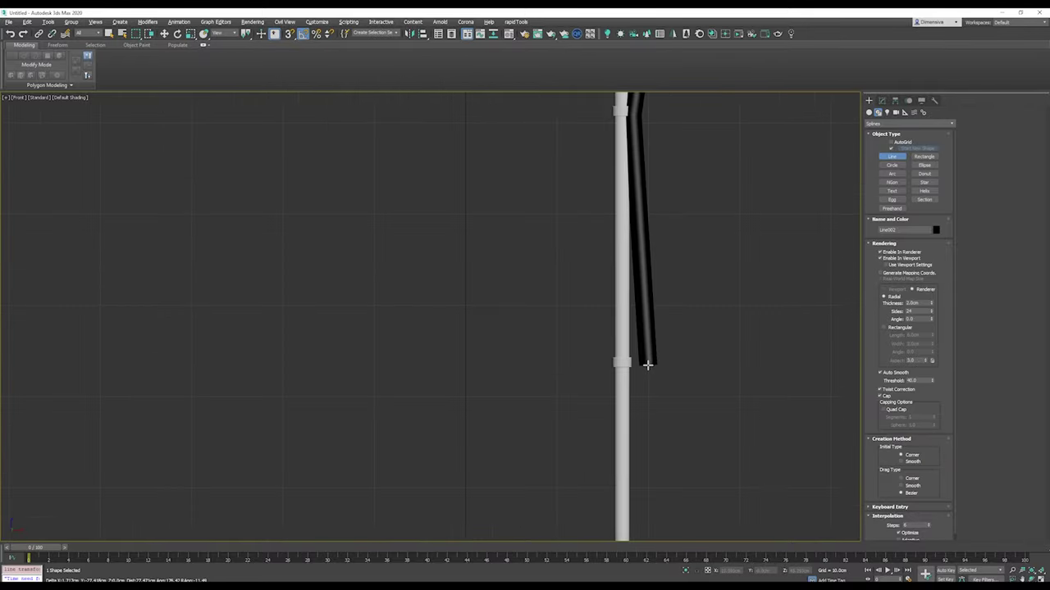
- Continue drawing the cord line alongside the pole
middle_drag(633, 334, 616, 340)
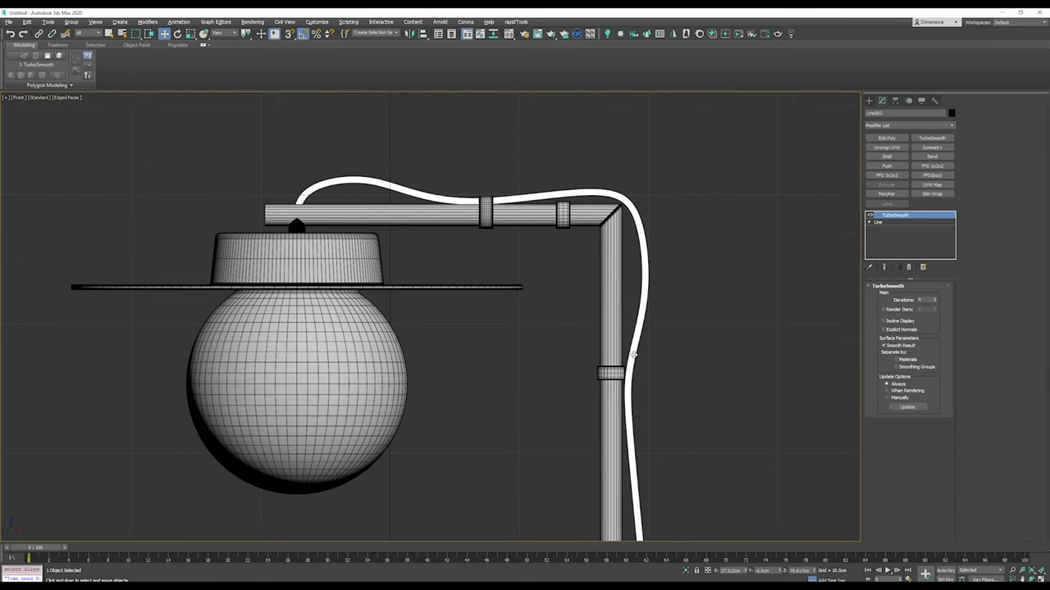
- Return to the cord's Line level in Vertex mode and zoom in on its points
click(876, 222)
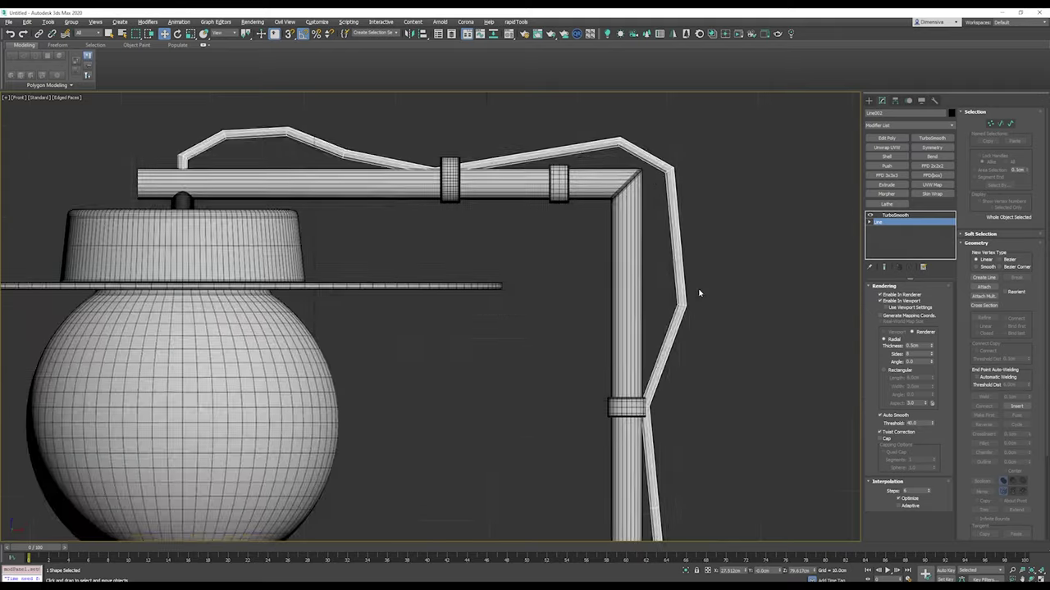
key(1)
scroll(662, 362, up, 3)
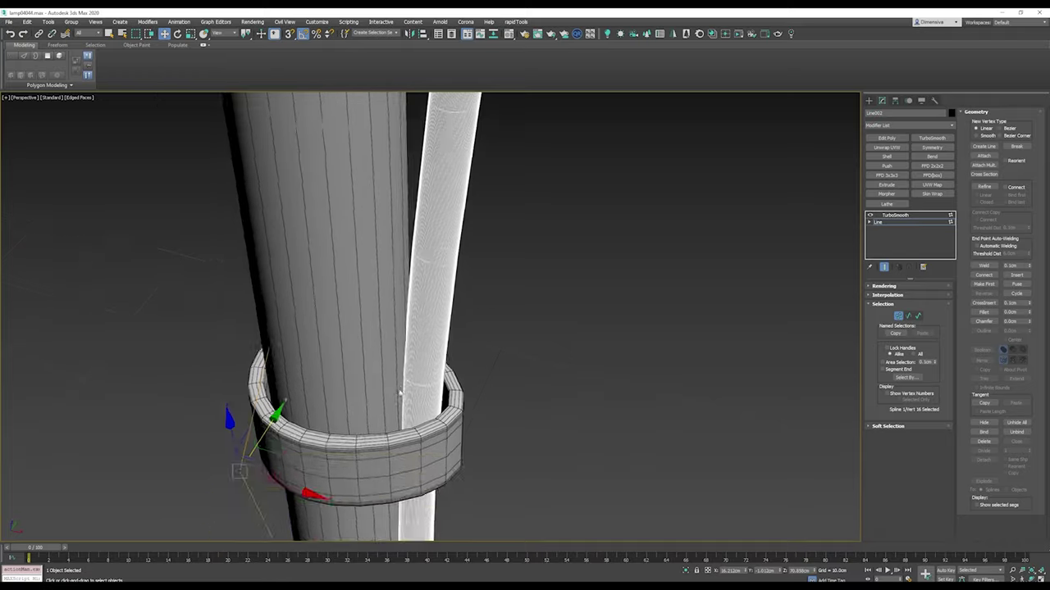
- Zoom out, deselect the cord's vertices, and reselect the cord beside the pole
scroll(400, 393, down, 5)
scroll(544, 342, down, 4)
click(544, 343)
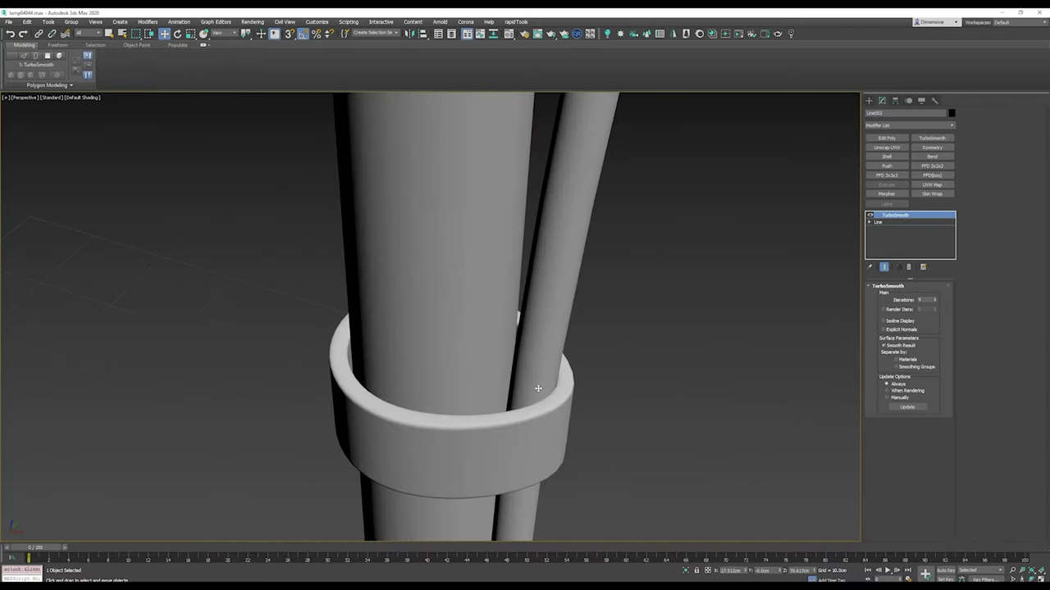
click(496, 394)
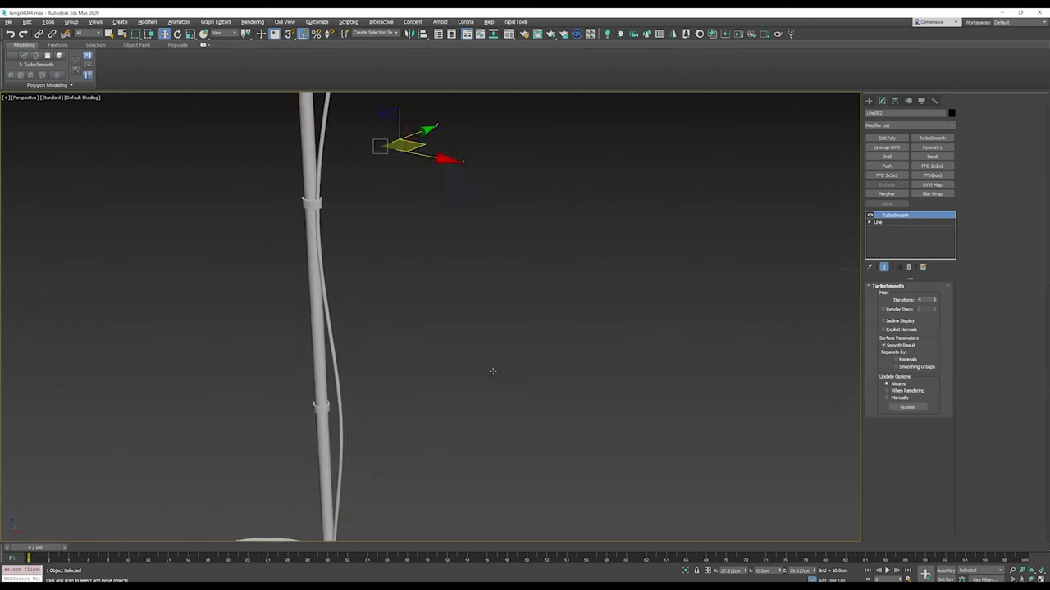
- Pan and zoom along the lamp pole to follow the cord down toward the base
middle_drag(458, 352, 489, 403)
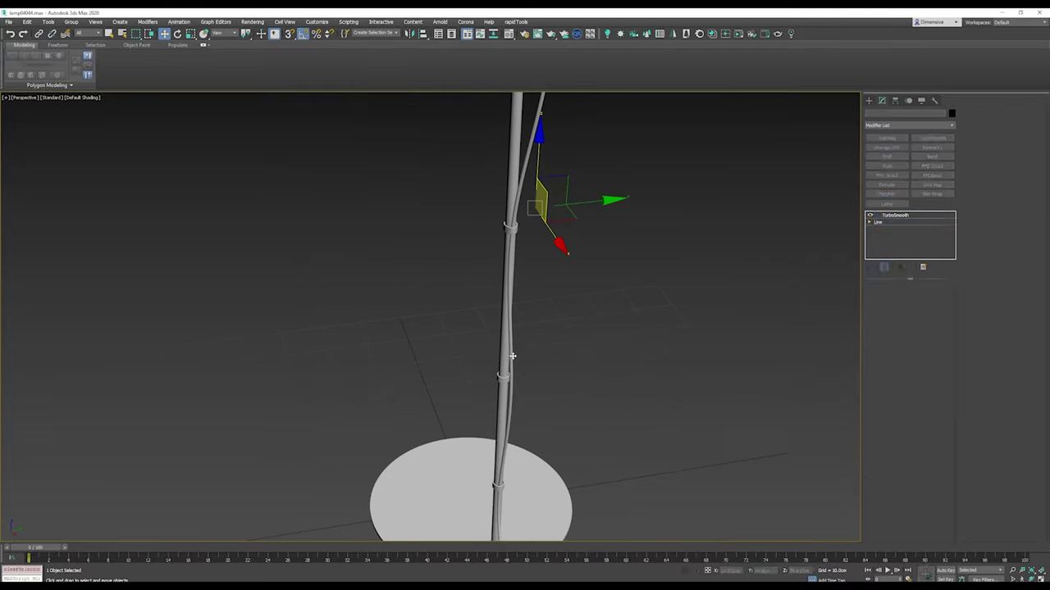
scroll(330, 399, up, 10)
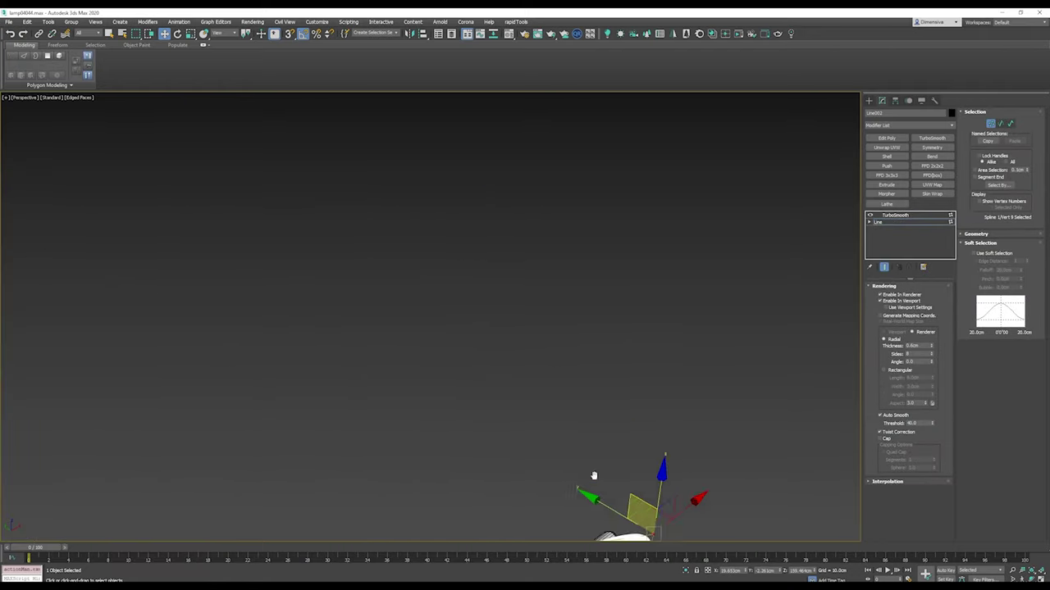
- Orbit the view to bring the cord's floor end into sight
mouse_move(561, 385)
alt+middle_down()
mouse_move(504, 358)
mouse_move(511, 290)
mouse_move(623, 363)
mouse_move(607, 352)
mouse_move(581, 359)
alt+middle_up()
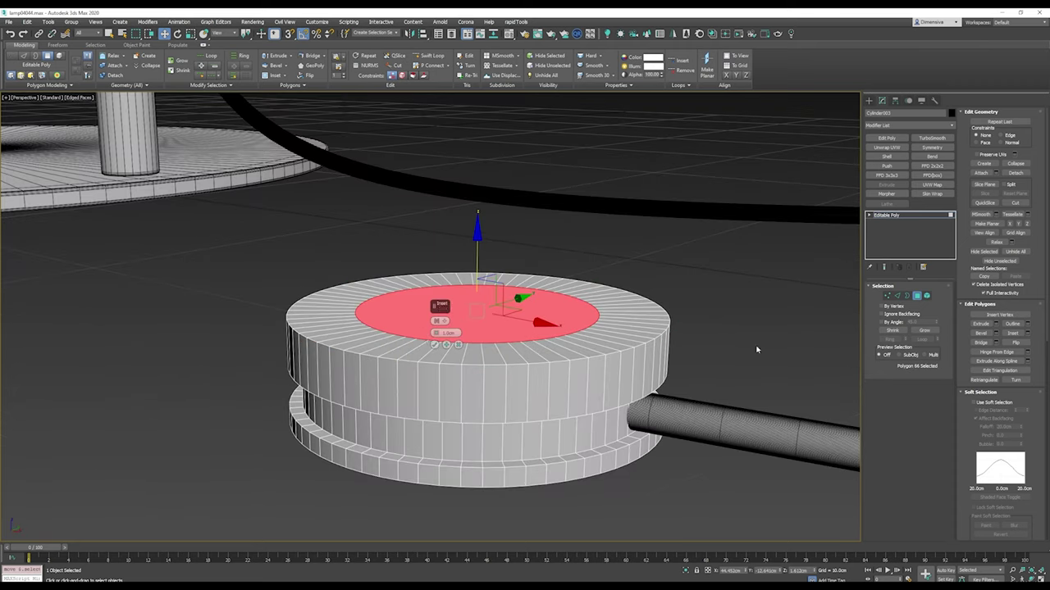
- Start working on the floor switch's edges
click(409, 305)
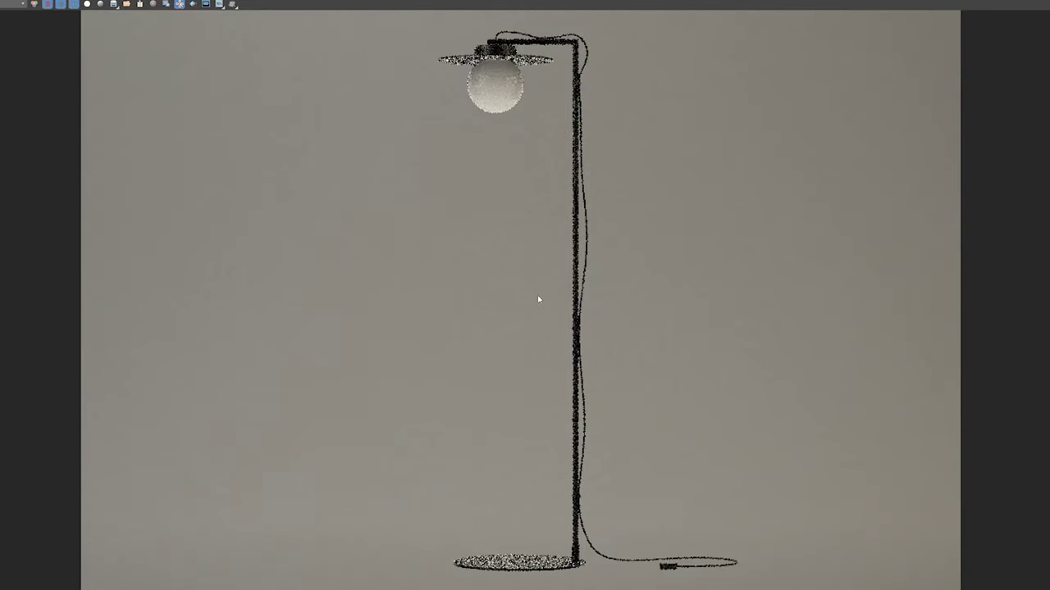
- Launch a production render of the lamp scene
click(538, 297)
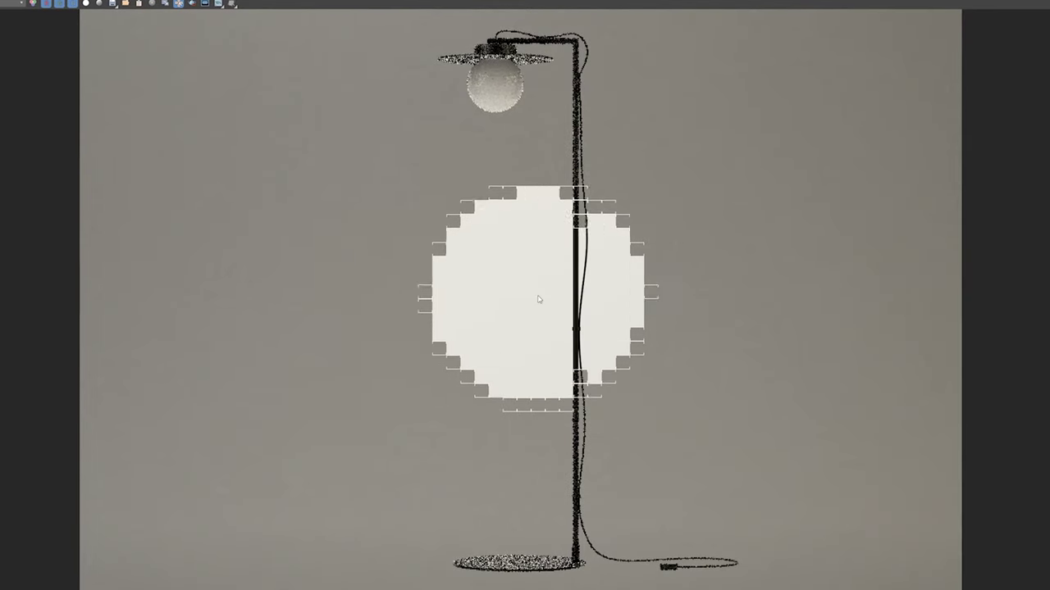